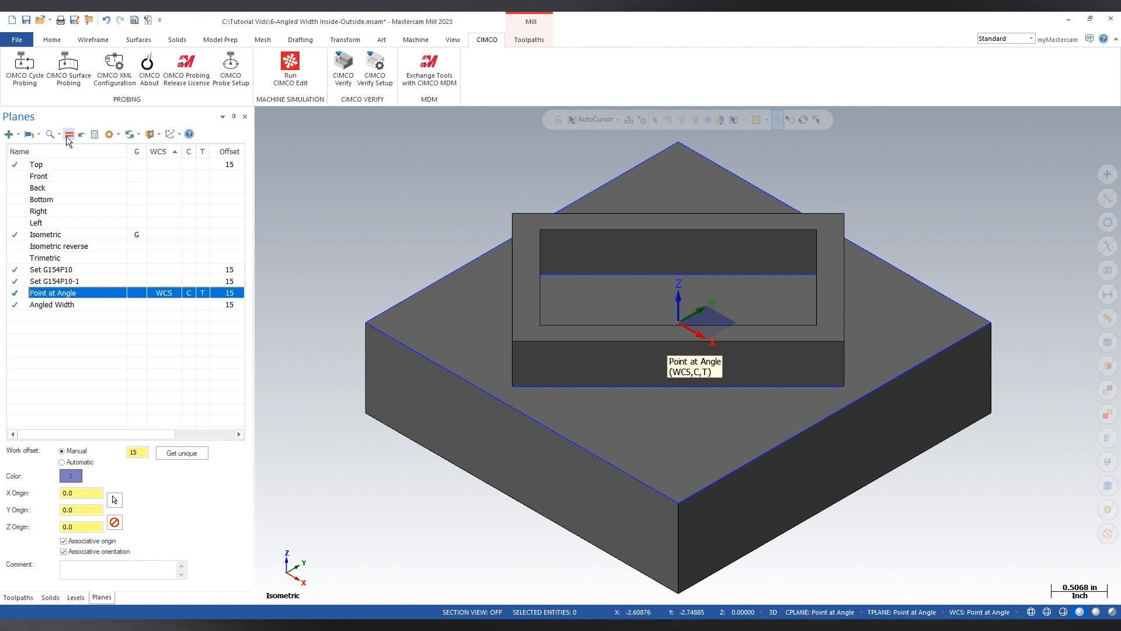
# Move the Point at Angle plane's origin to the midpoint of the frame's angled lower outer edge and associate it to that geometry.
pyautogui.click(113, 498)
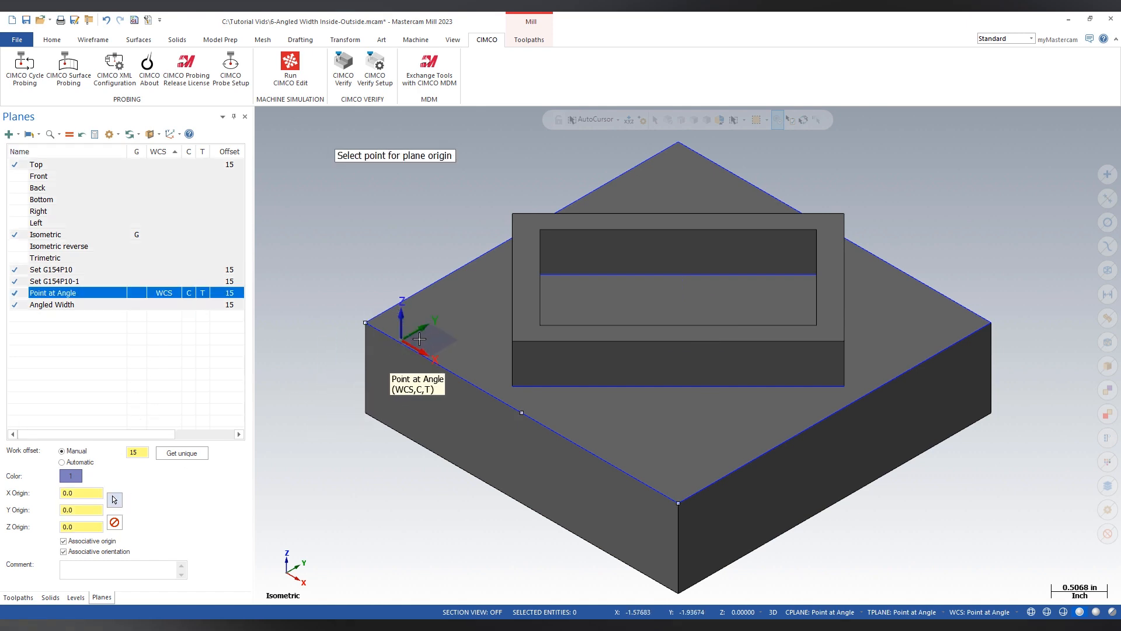
pyautogui.moveTo(401, 338); pyautogui.dragTo(454, 346, button='middle')
pyautogui.click(492, 315)
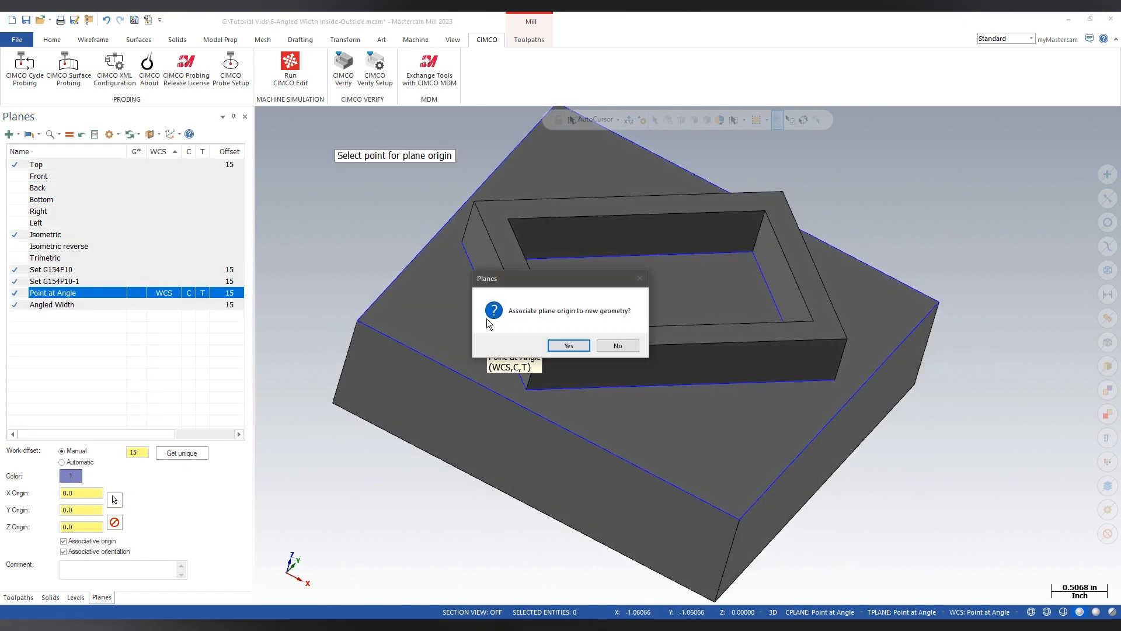
pyautogui.click(567, 347)
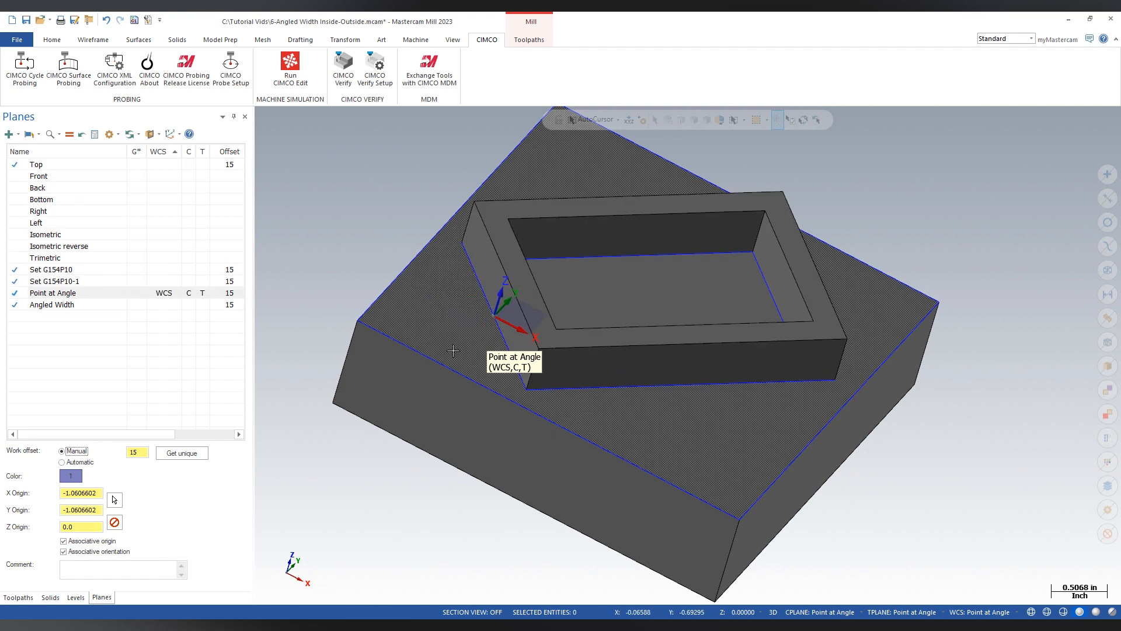
# Create a Haas Renishaw Point At Angle (O9821) workpiece datum cycle with the comment "Set G154P10".
pyautogui.click(12, 81)
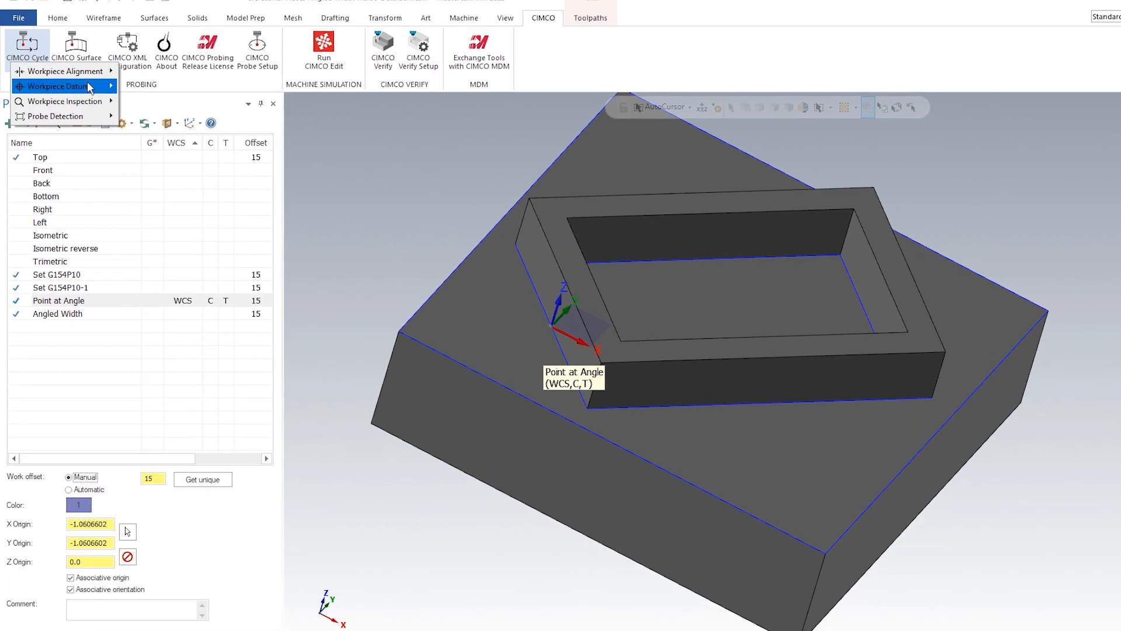
pyautogui.moveTo(88, 103)
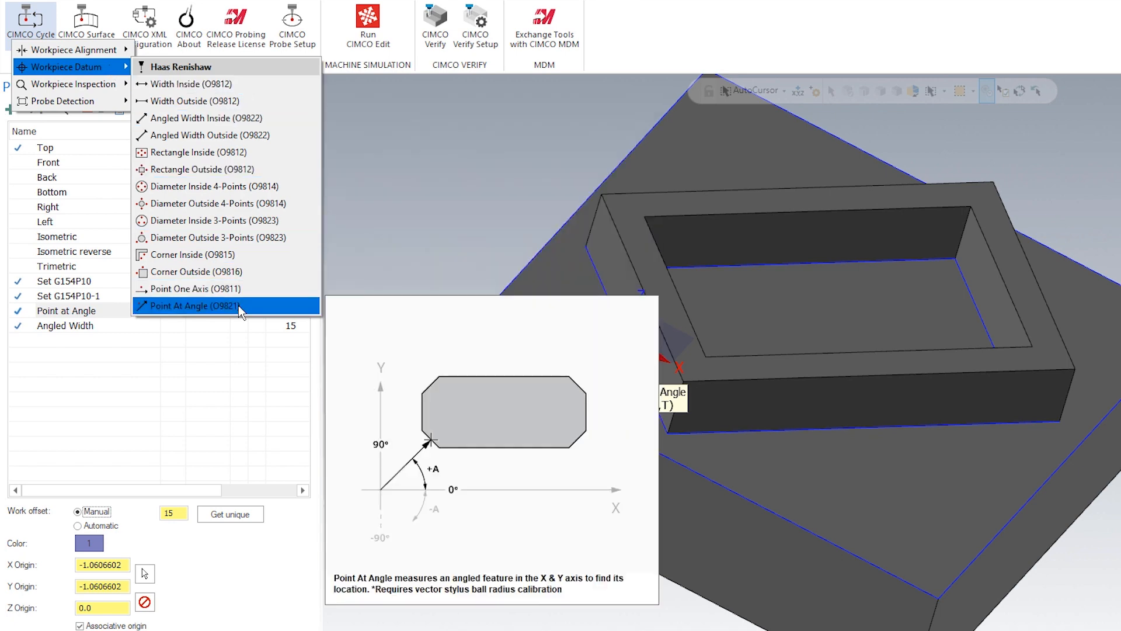
pyautogui.click(239, 306)
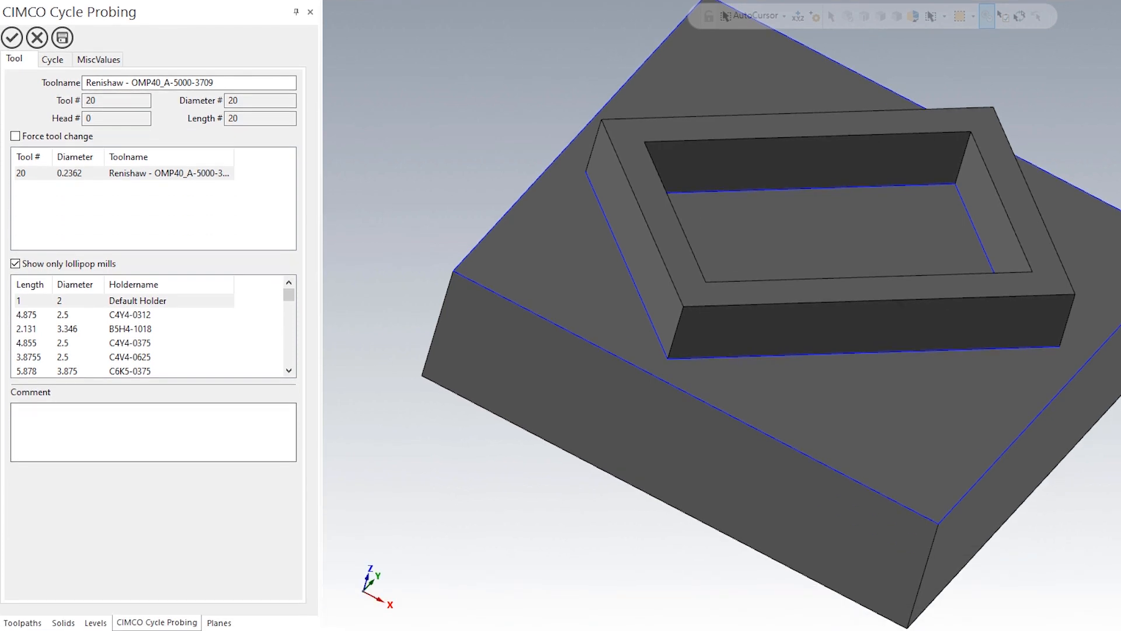
pyautogui.click(79, 450)
pyautogui.write('Set G154P10')
# Select the midpoint of the angled wall's upper outer edge as the cycle's probing point.
pyautogui.click(56, 61)
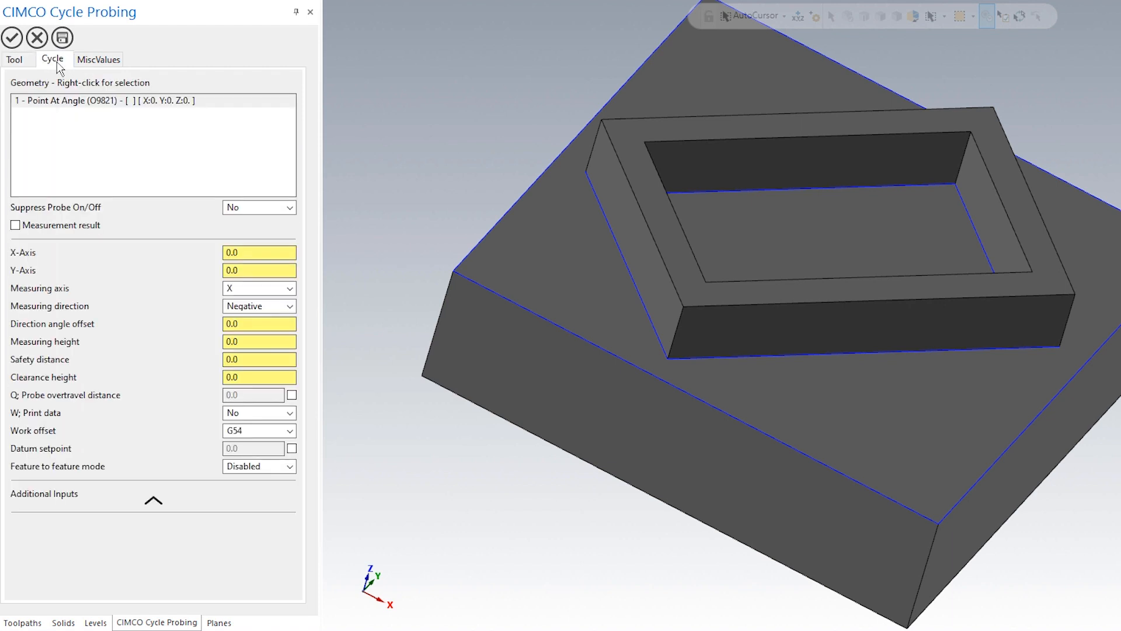
pyautogui.rightClick(79, 128)
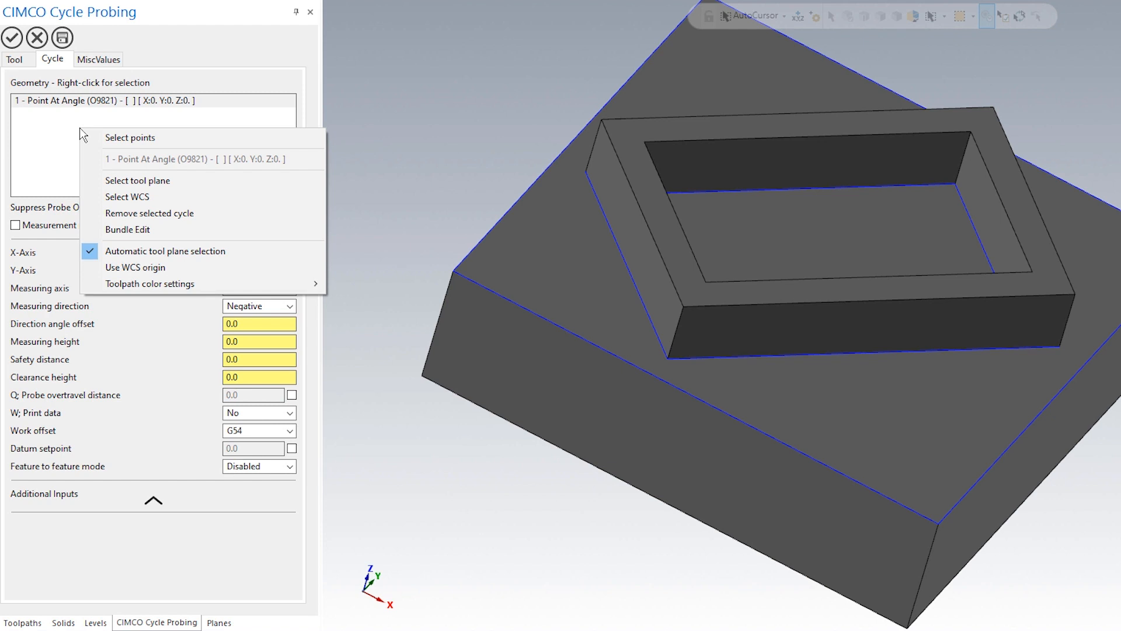
pyautogui.click(96, 136)
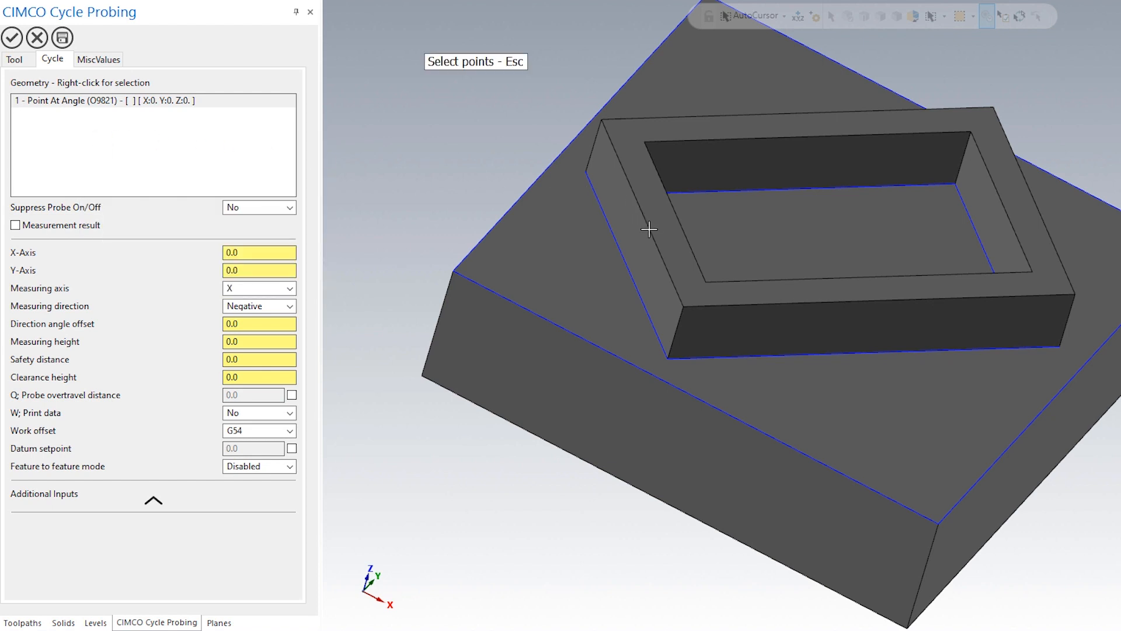
pyautogui.click(642, 213)
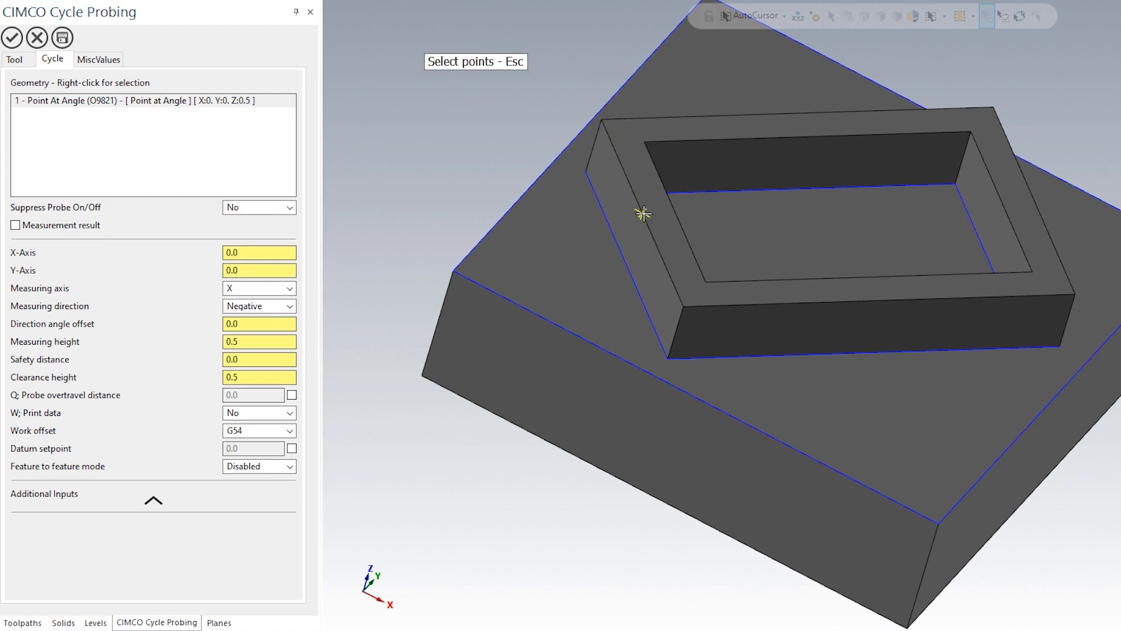
pyautogui.rightClick(420, 214)
pyautogui.click(450, 293)
pyautogui.moveTo(653, 483); pyautogui.dragTo(660, 402, button='middle')
# Set the cycle's measuring direction to Positive and its direction angle offset to 45.
pyautogui.moveTo(271, 310)
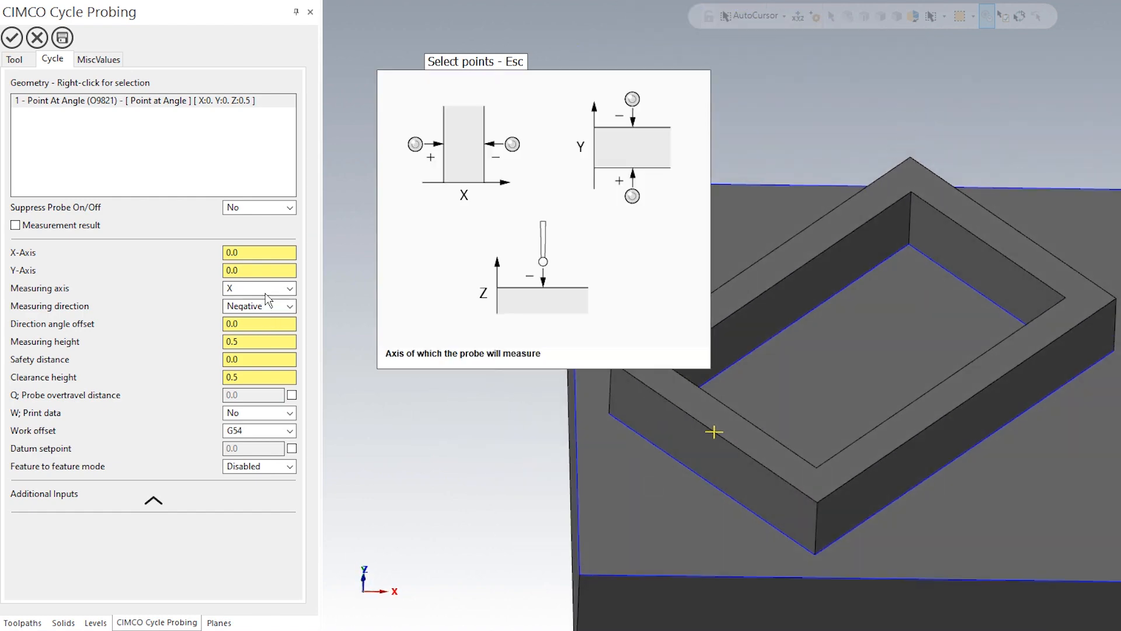
pyautogui.click(273, 310)
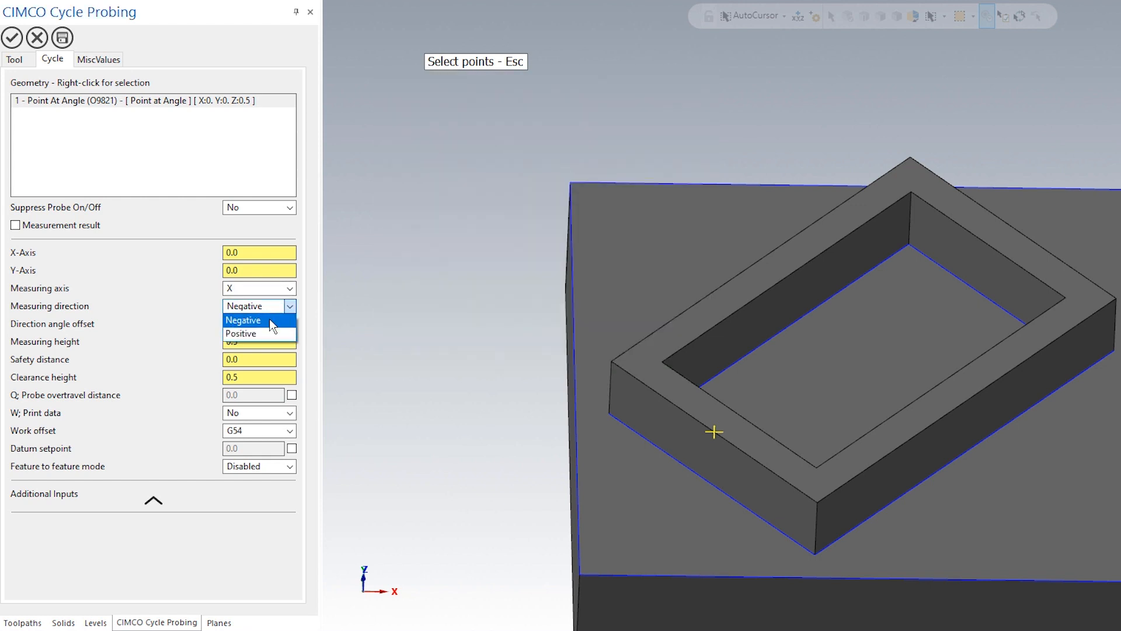
pyautogui.click(269, 328)
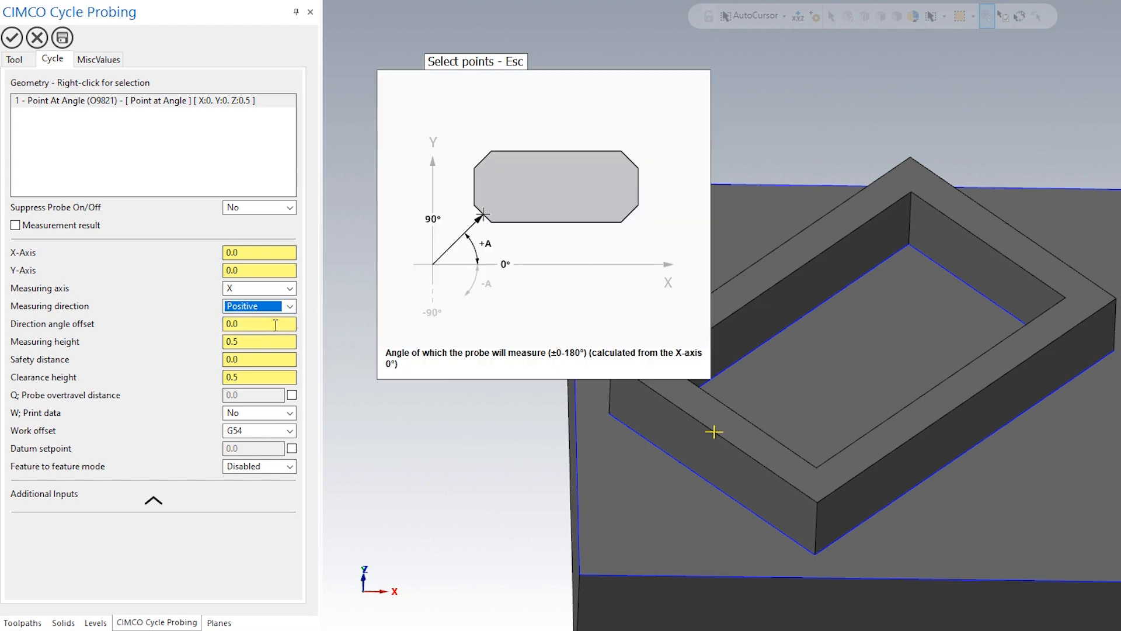
pyautogui.click(275, 325)
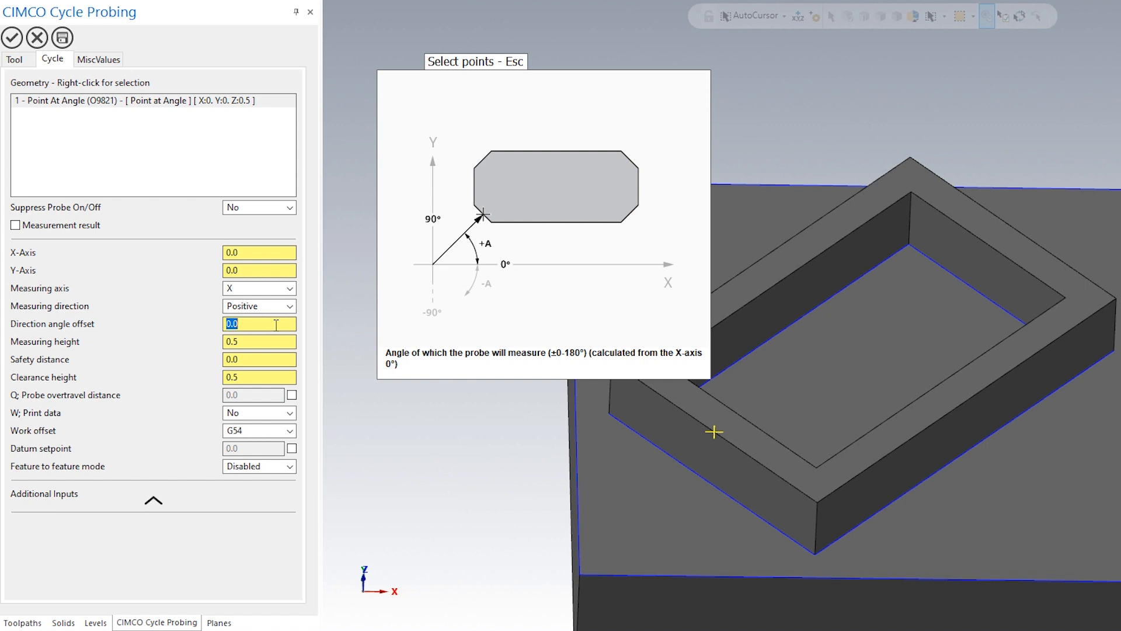
pyautogui.write('45')
pyautogui.press('Tab')
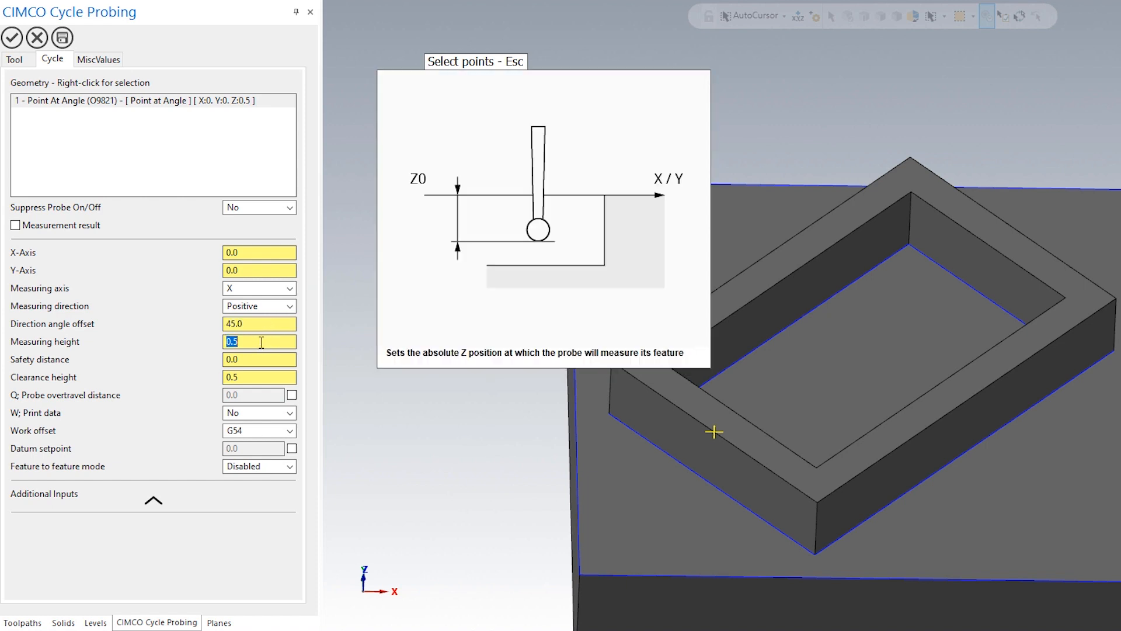
# Set the measuring height to 0.25 from the Z coordinate of the frame's vertical corner edge midpoint.
pyautogui.rightClick(261, 342)
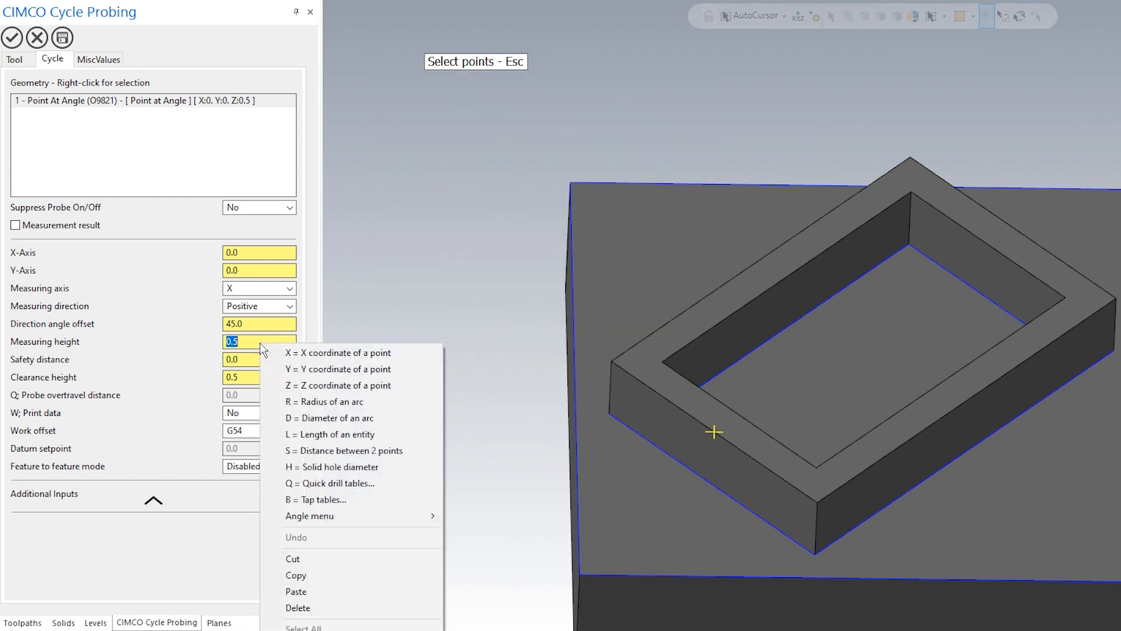
pyautogui.click(282, 386)
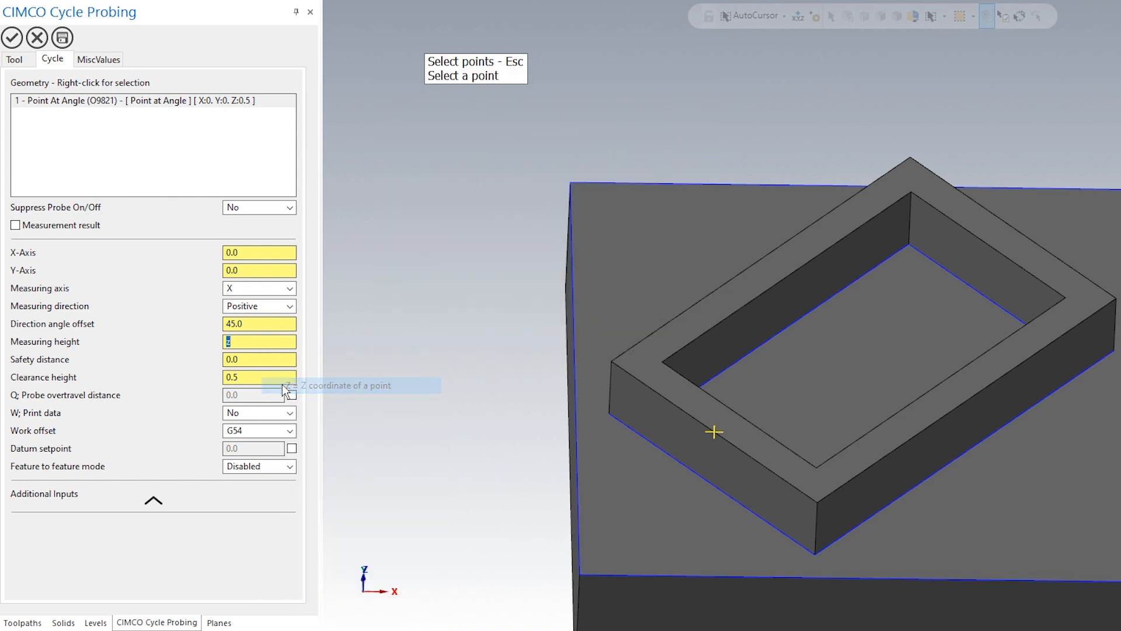
pyautogui.click(612, 395)
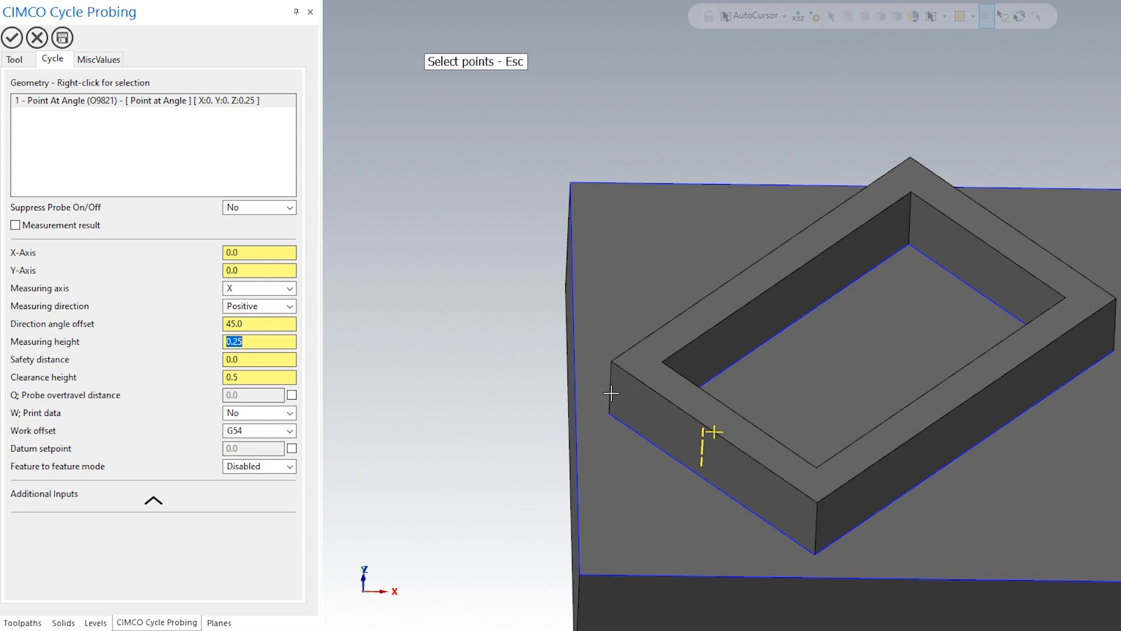
# Set the cycle's safety distance to 0.25 and the clearance height to 1.0.
pyautogui.press('Tab')
pyautogui.write('0.25')
pyautogui.press('Tab')
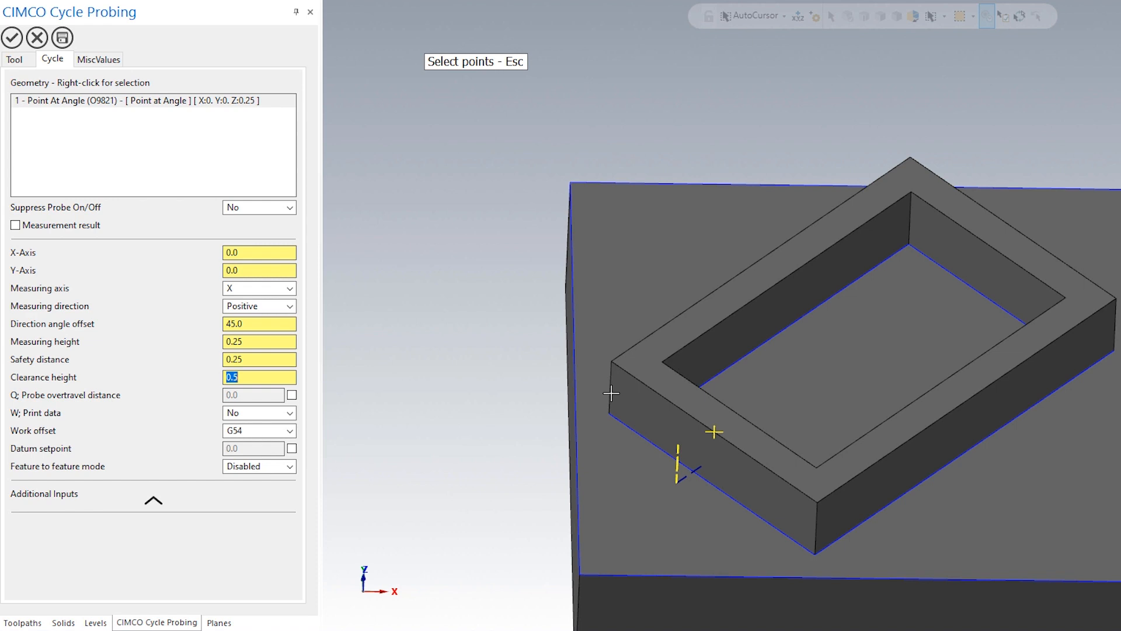
pyautogui.write('1.0')
pyautogui.press('Return')
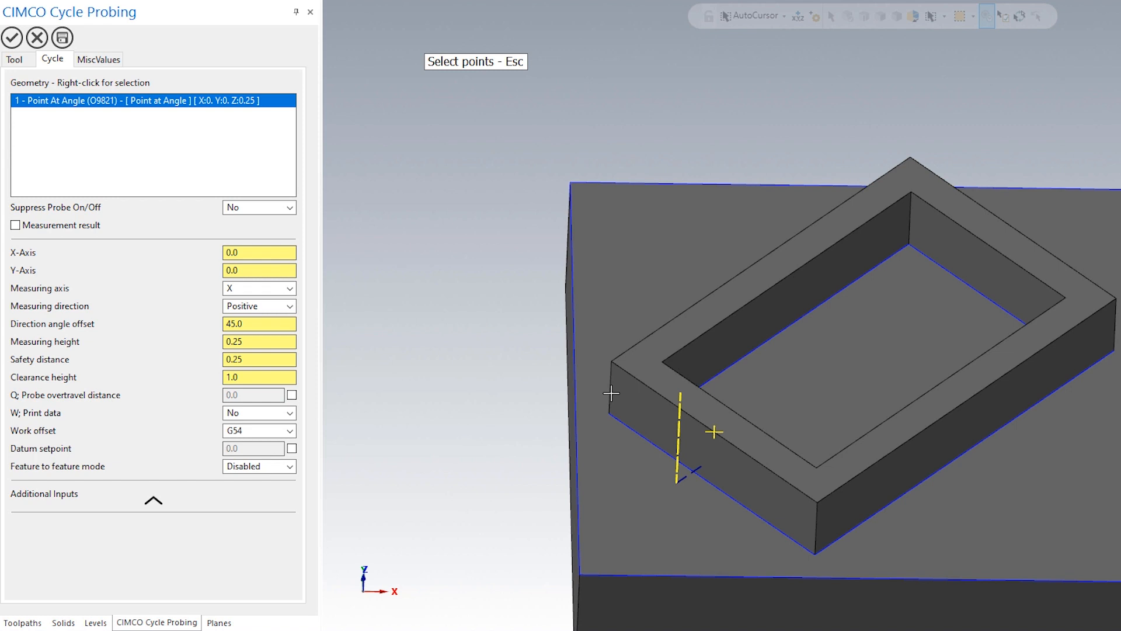
# Enable the Q probe overtravel distance and set it to 0.125.
pyautogui.click(291, 395)
pyautogui.moveTo(262, 396); pyautogui.dragTo(223, 395)
pyautogui.write('.125')
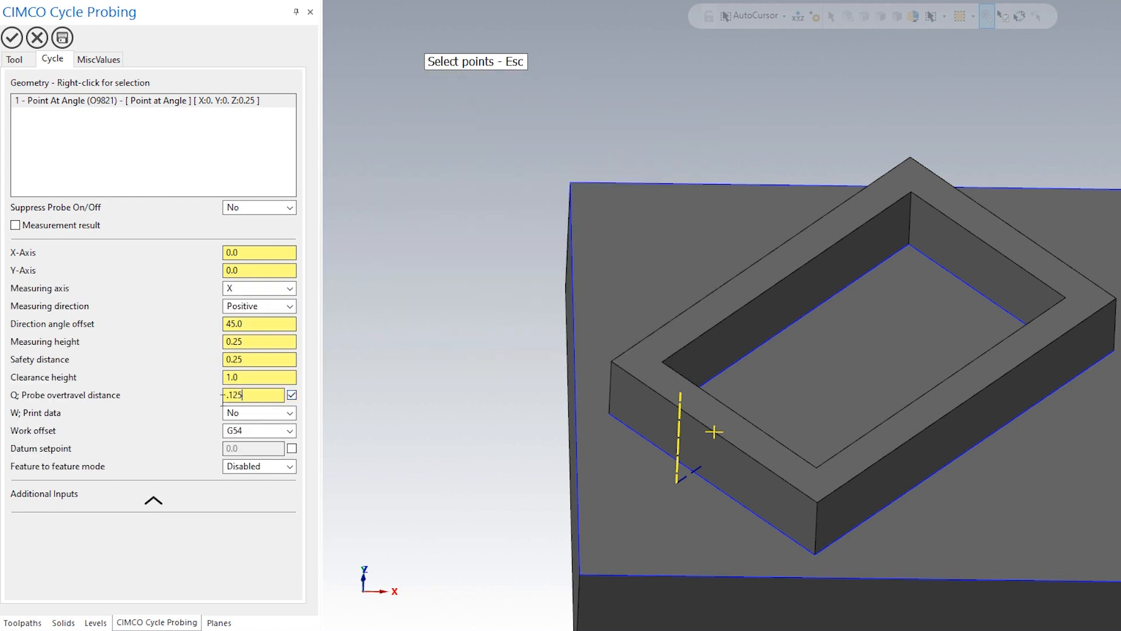
pyautogui.press('Return')
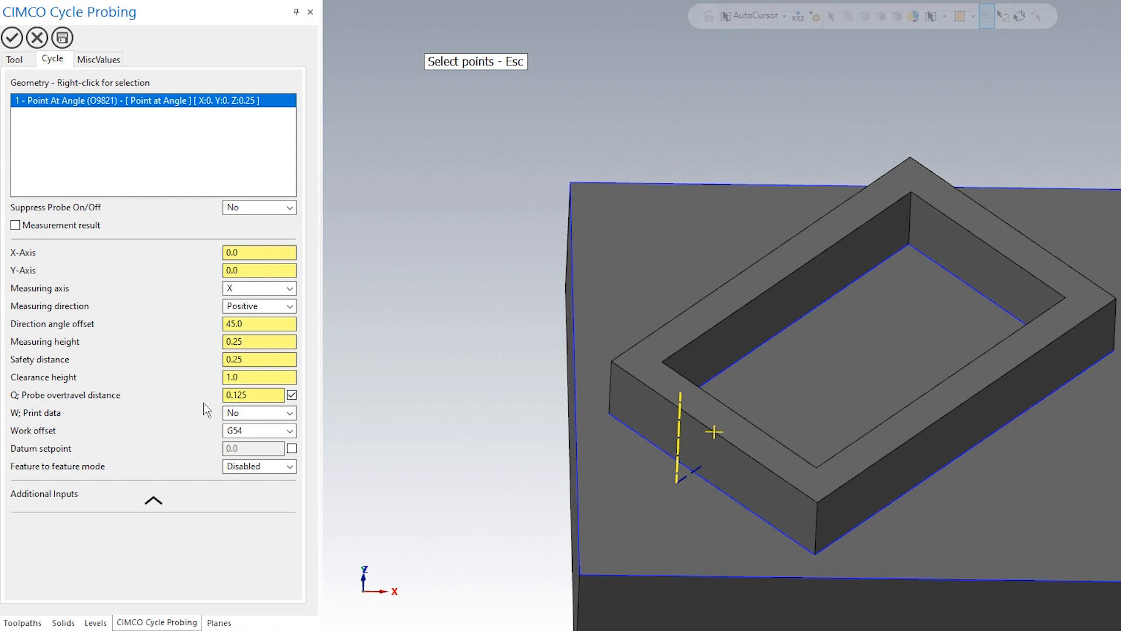
# Set the work offset updated by the probing cycle to G154 P10.
pyautogui.click(232, 431)
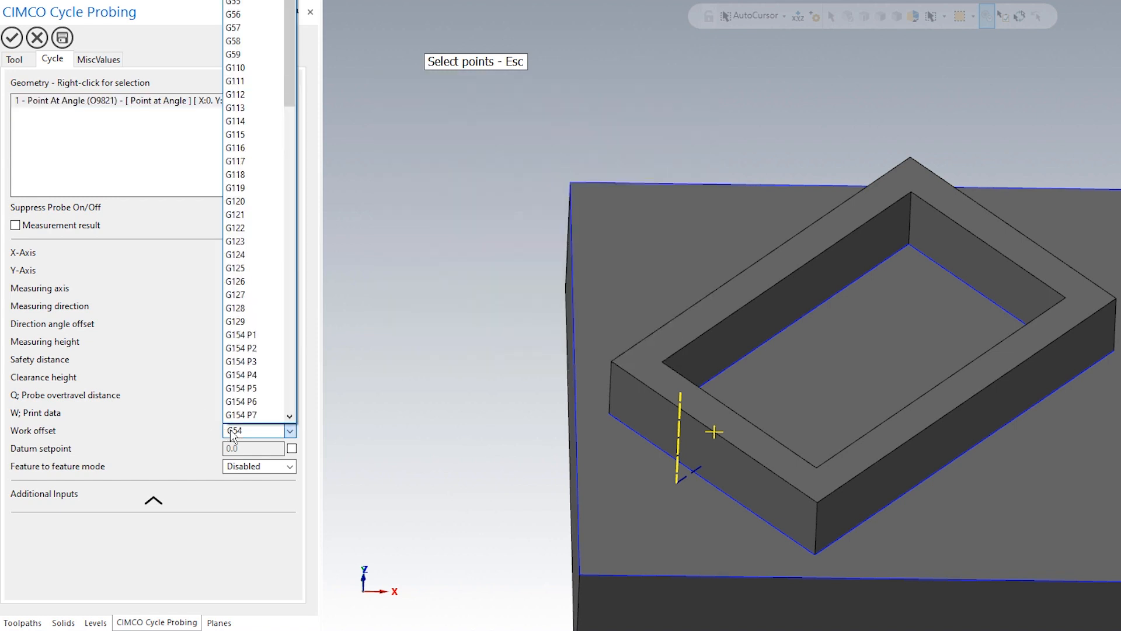
pyautogui.click(290, 416)
pyautogui.click(289, 417)
pyautogui.click(289, 417)
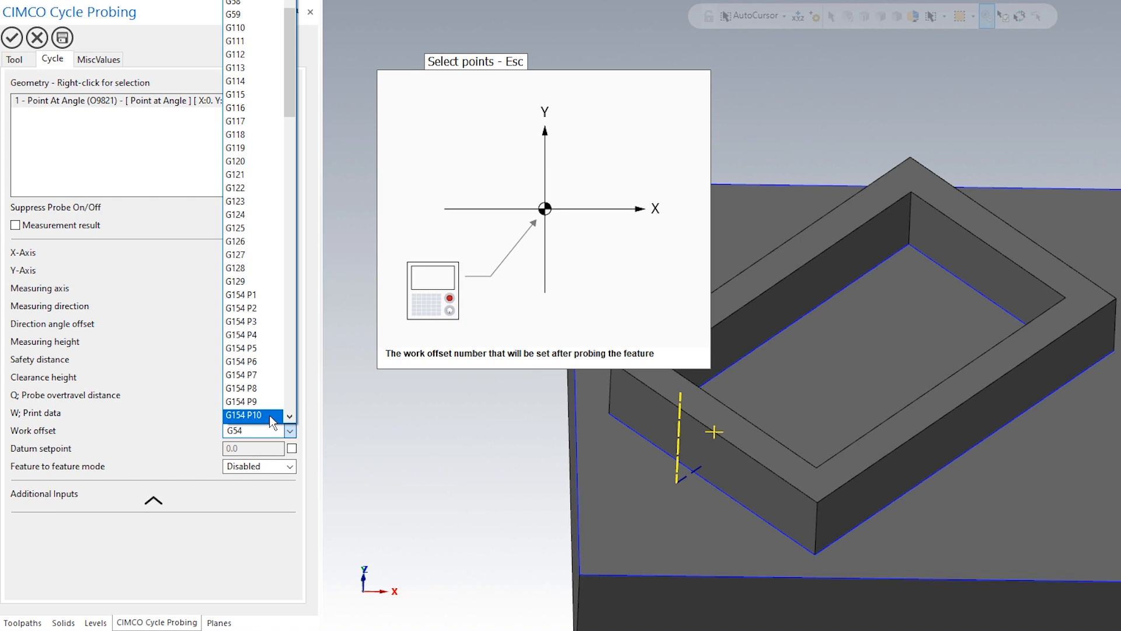
pyautogui.click(269, 415)
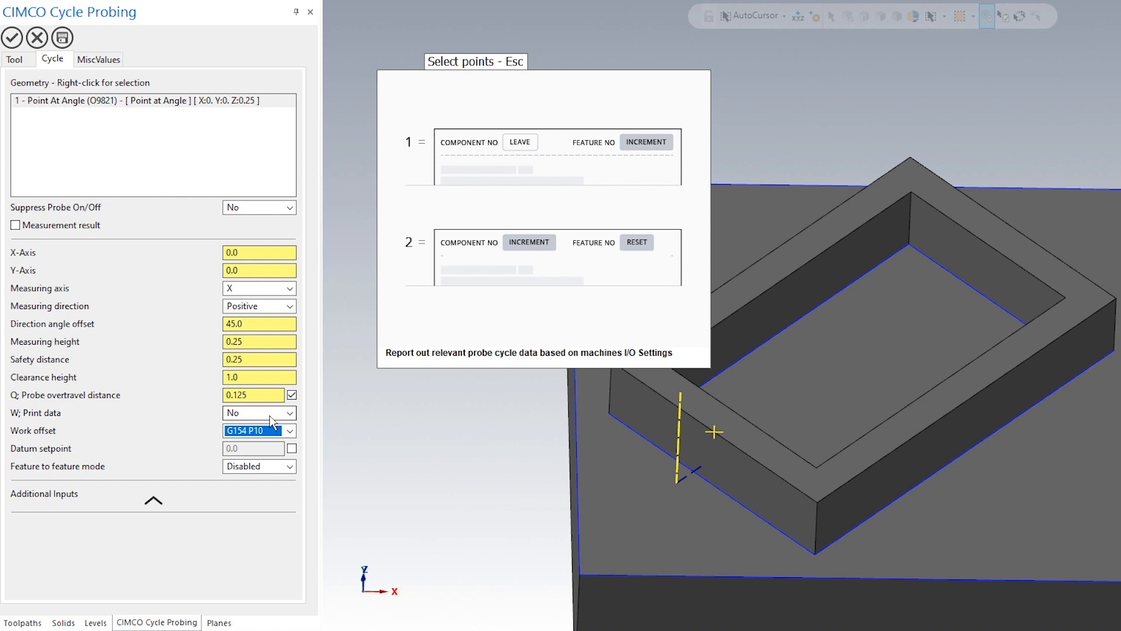
pyautogui.click(292, 447)
pyautogui.moveTo(275, 453)
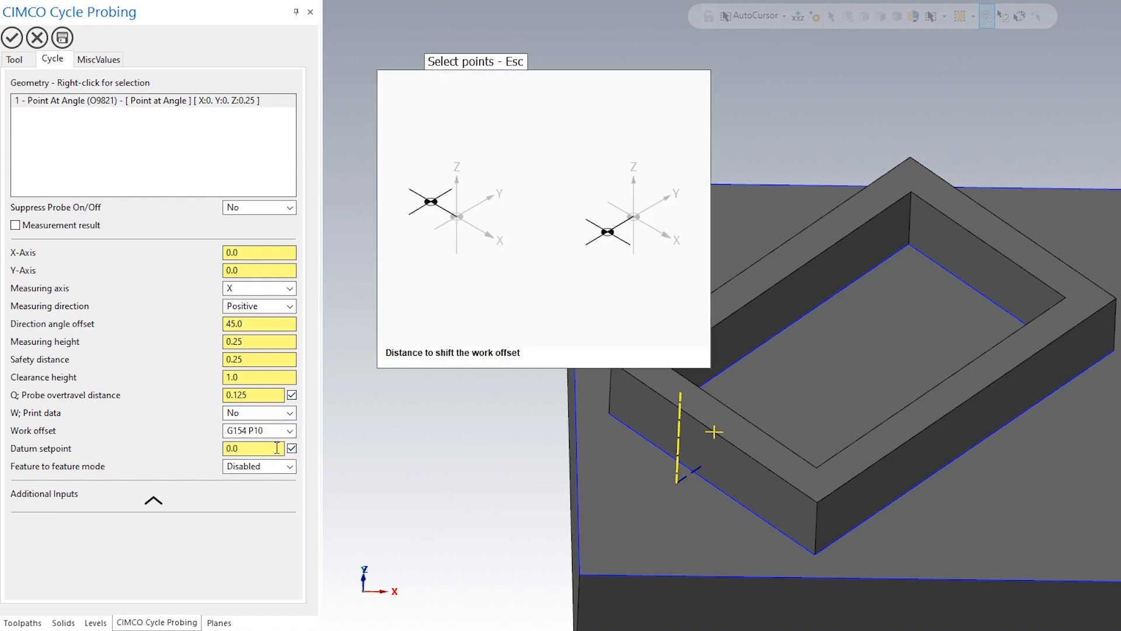
pyautogui.click(292, 448)
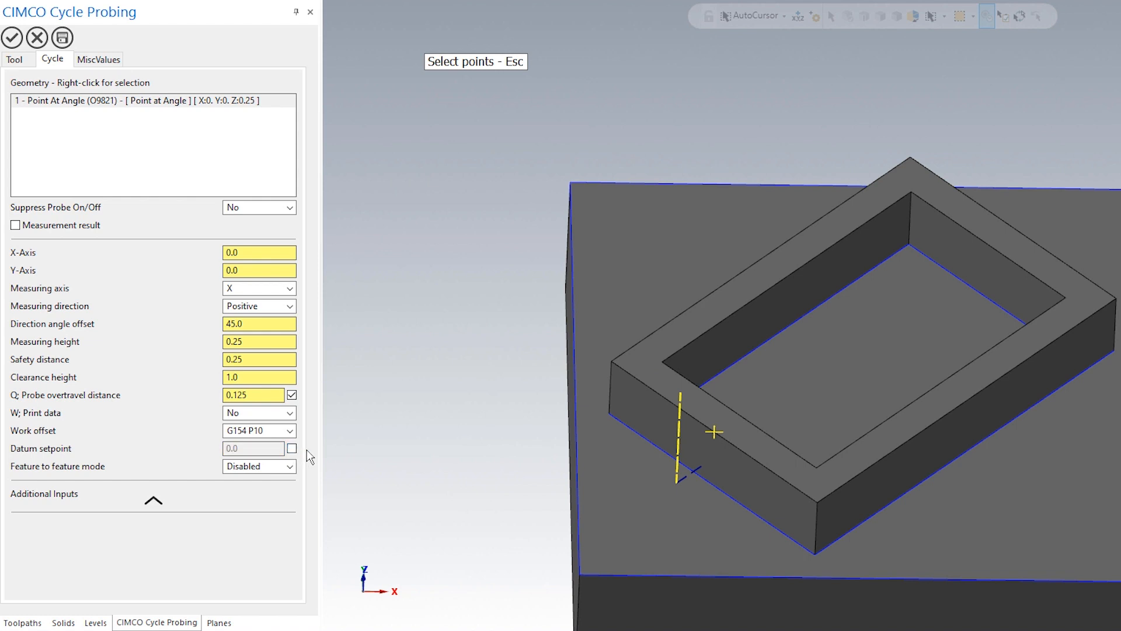
pyautogui.click(293, 205)
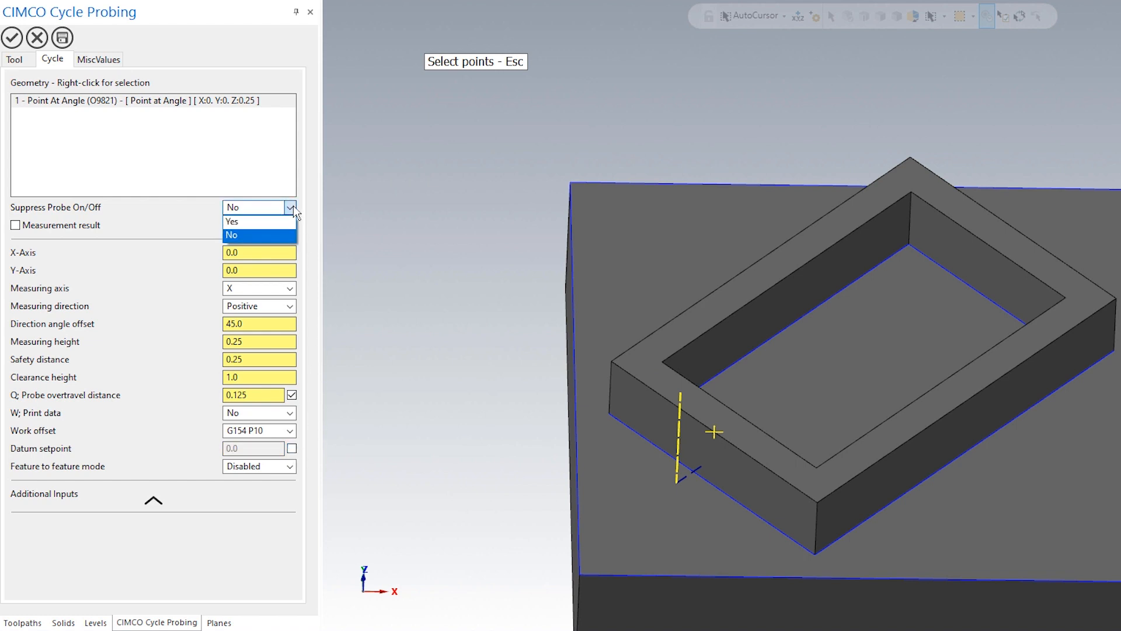
pyautogui.click(293, 205)
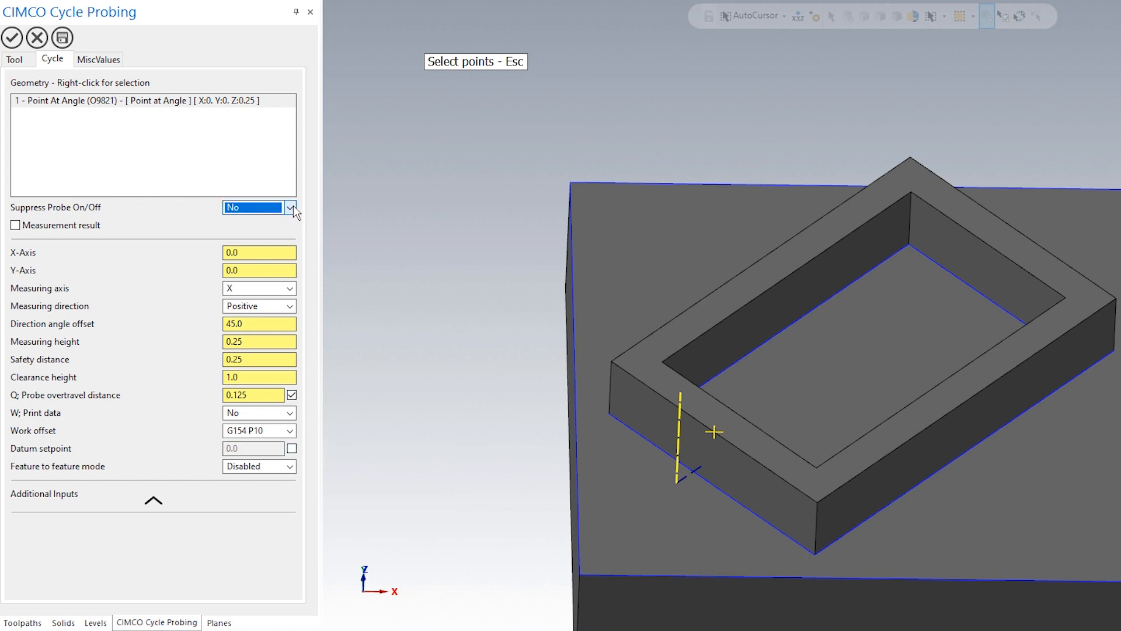
# Enable measurement results for the Actual and Deviation measured coordinates, and accept the probing cycle.
pyautogui.click(16, 226)
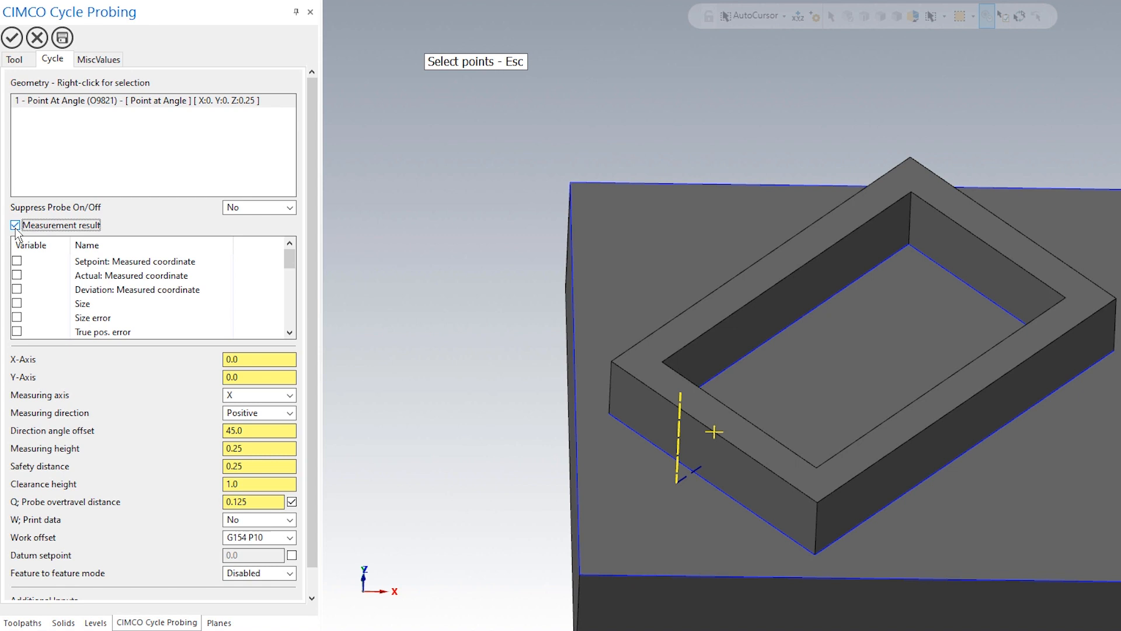
pyautogui.click(17, 275)
pyautogui.click(17, 289)
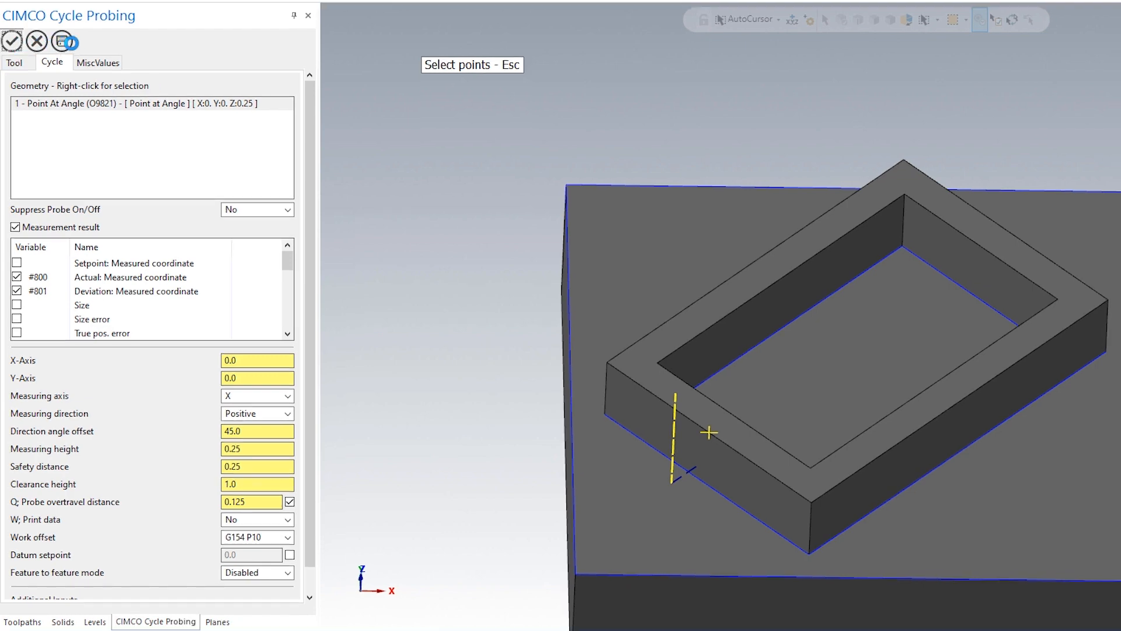
pyautogui.click(12, 41)
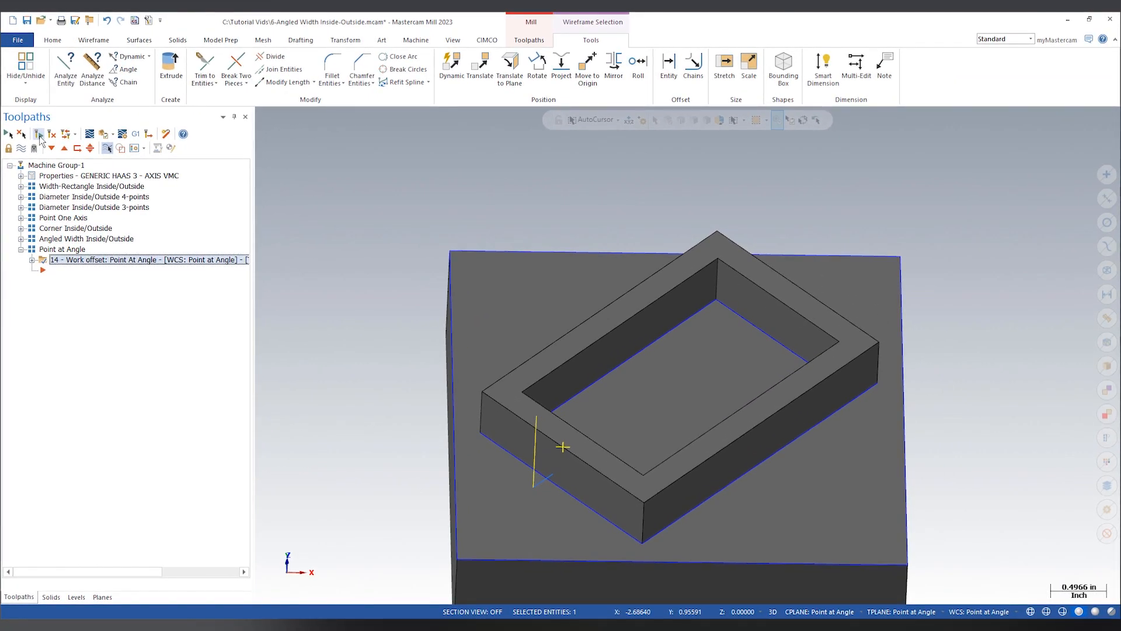
# Backplot the Point At Angle operation to check the probe's motion.
pyautogui.click(90, 135)
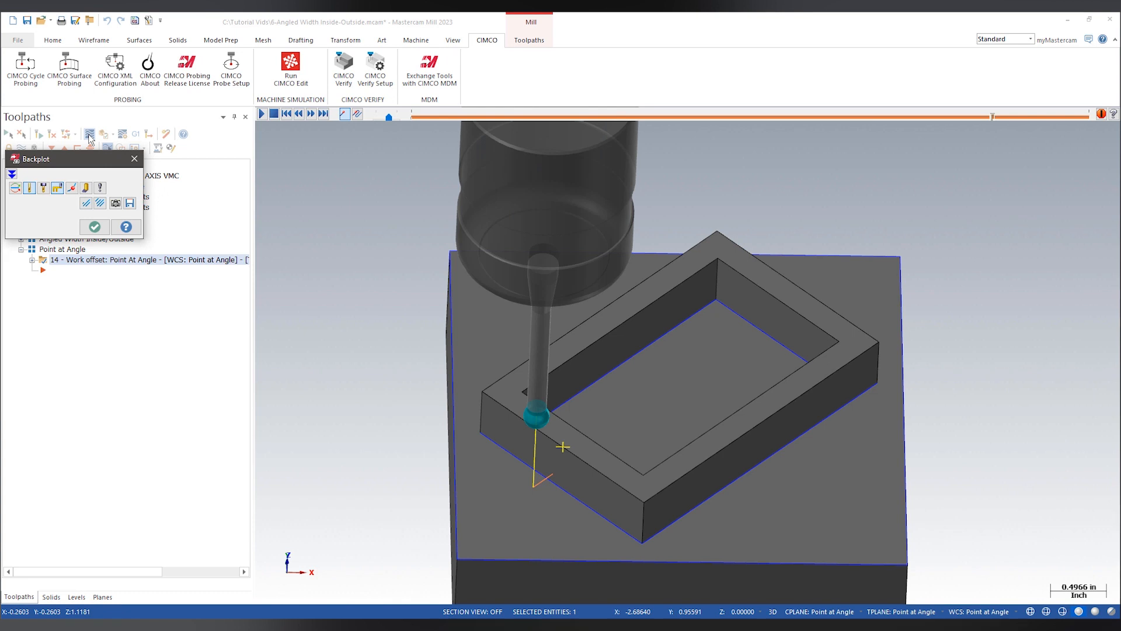
pyautogui.press('Escape')
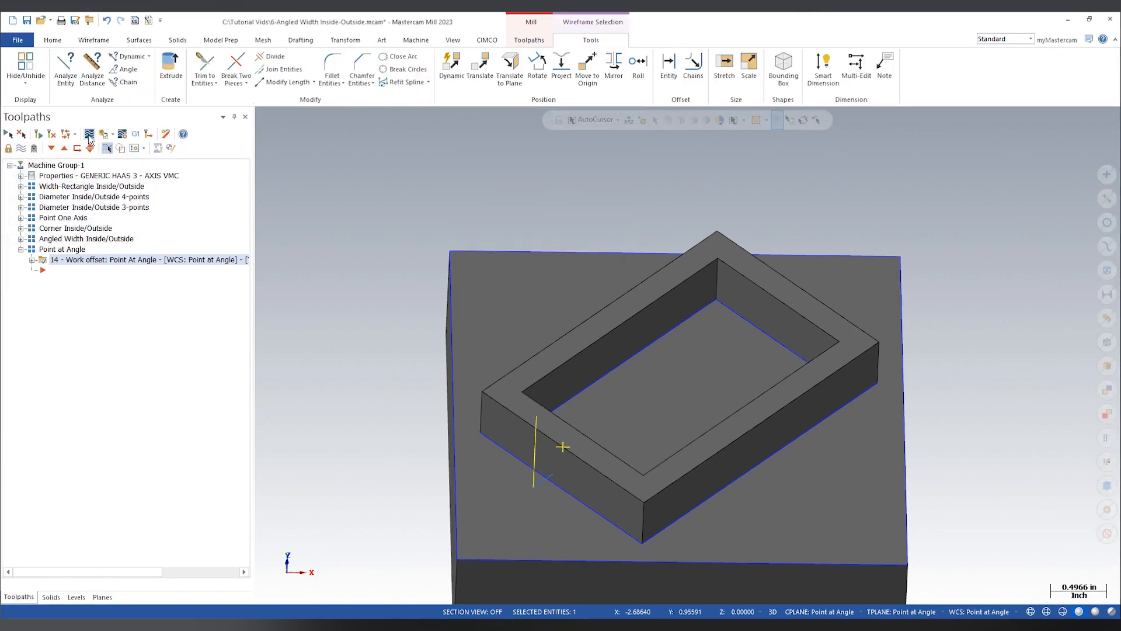
# Post the Point At Angle operation to an NC file and open the code in CIMCO Edit.
pyautogui.click(135, 134)
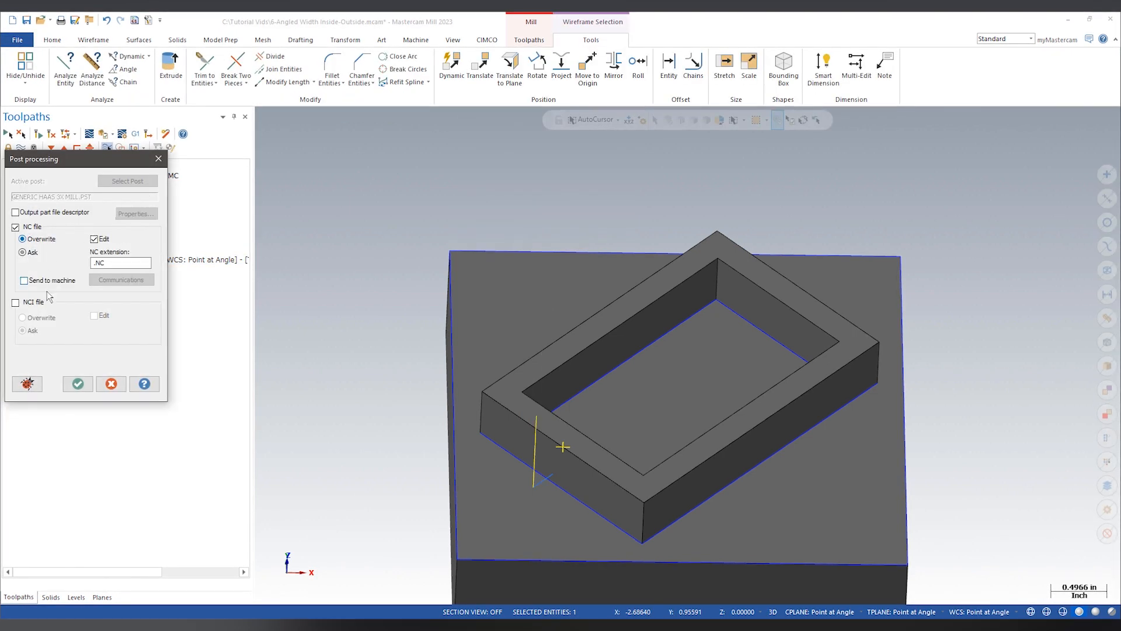
pyautogui.click(78, 383)
pyautogui.click(591, 349)
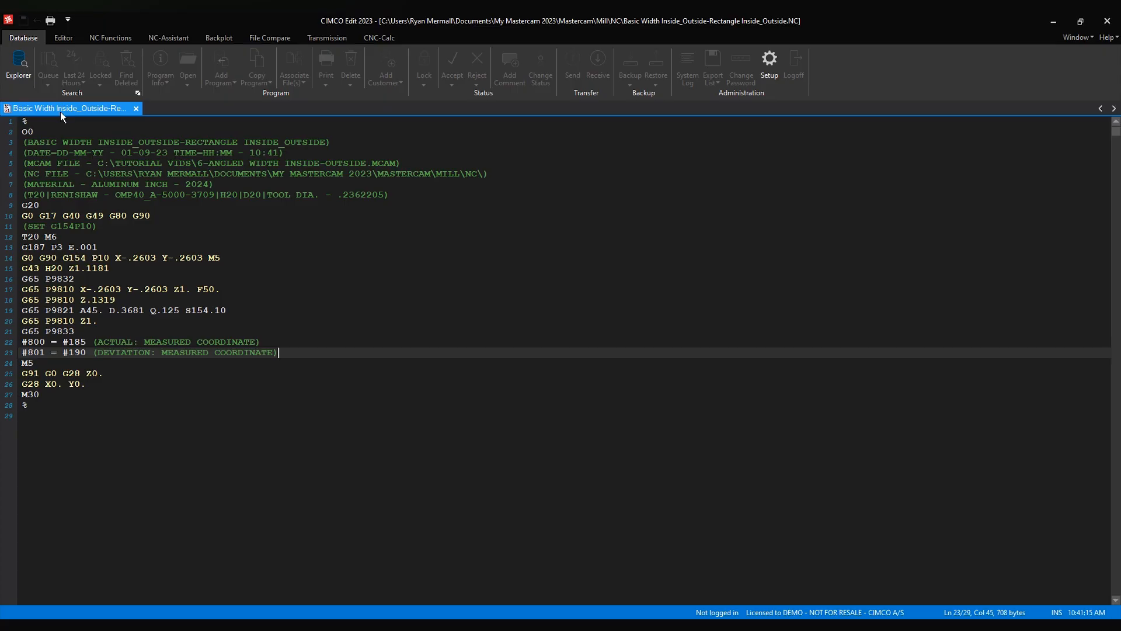
# Examine the probe on and off macro calls P9832 and P9833 and the P9810 protected positioning moves in the posted code.
pyautogui.click(50, 120)
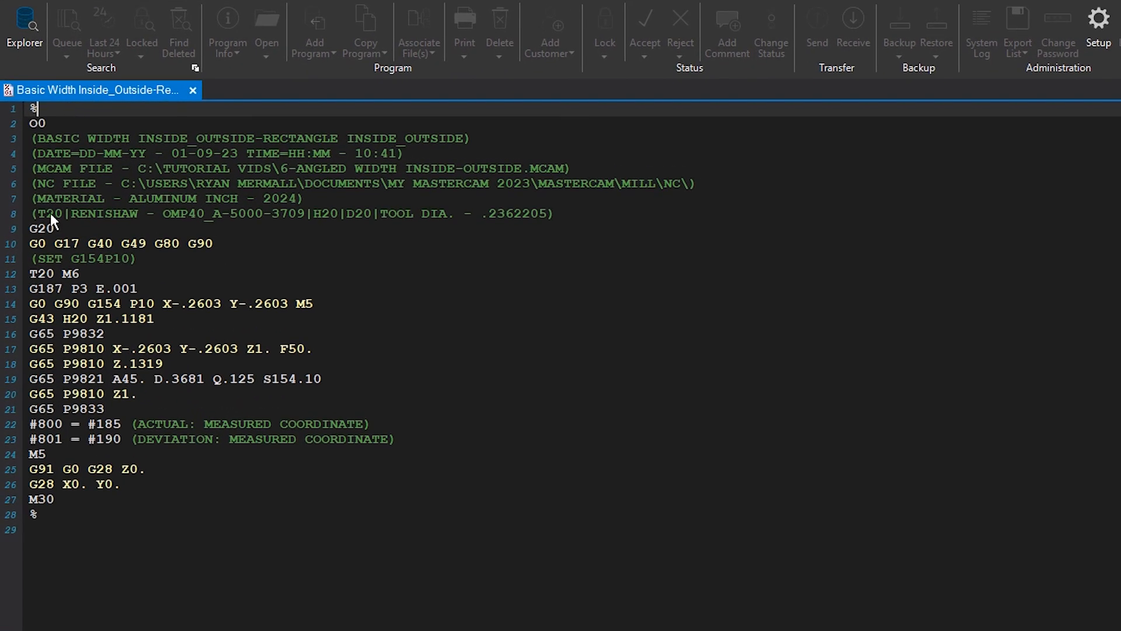
pyautogui.click(25, 334)
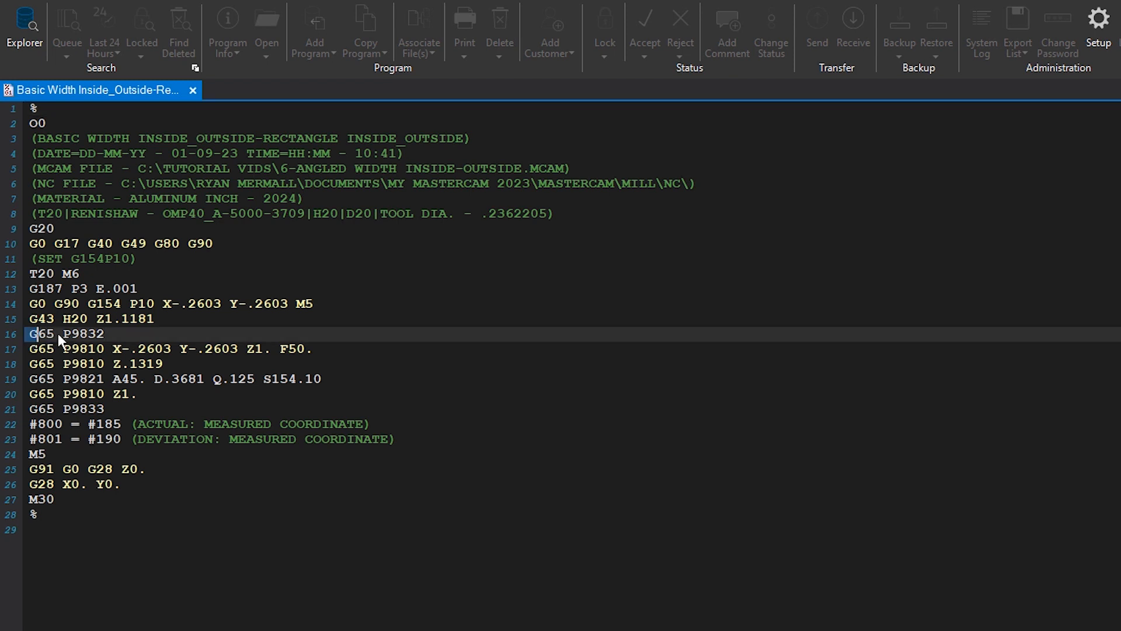
pyautogui.click(26, 409)
pyautogui.moveTo(27, 408); pyautogui.dragTo(106, 411)
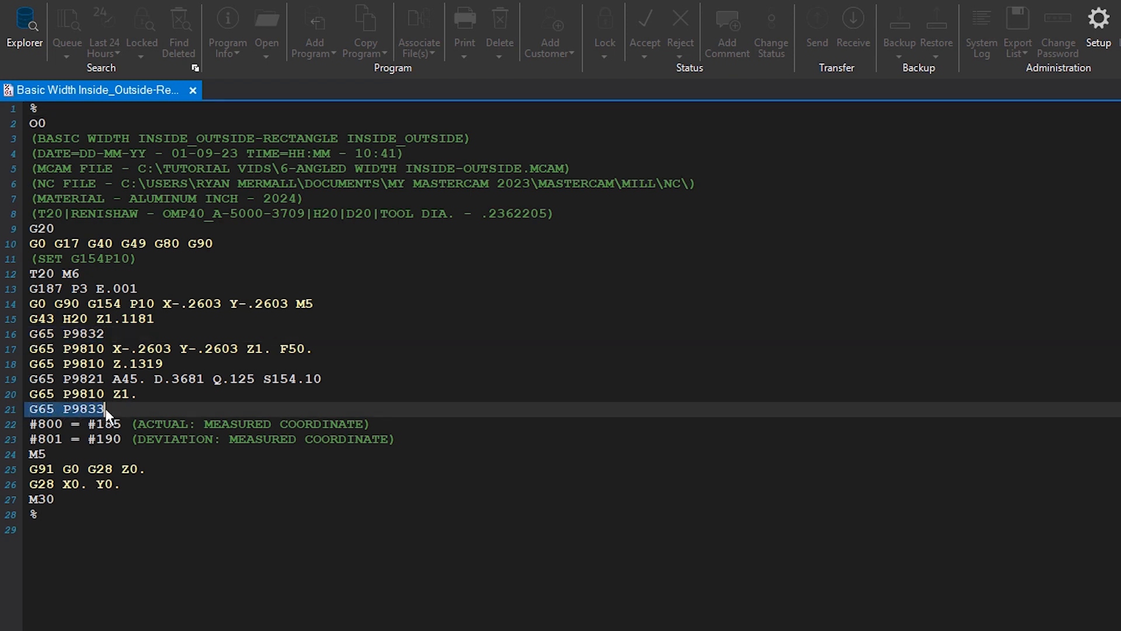
pyautogui.moveTo(26, 341); pyautogui.dragTo(175, 363)
pyautogui.click(27, 394)
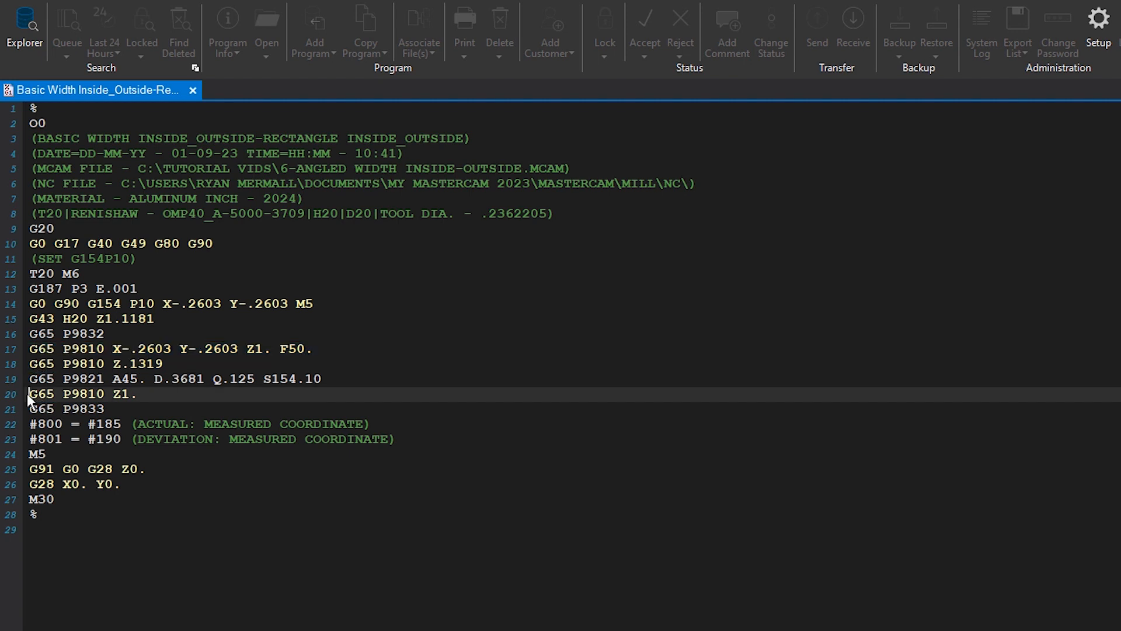
pyautogui.moveTo(27, 394); pyautogui.dragTo(142, 394)
pyautogui.click(148, 397)
# Examine the P9821 probing line's angle, distance, overtravel and work offset arguments, and the lines storing the measured coordinates in #800 and #801.
pyautogui.moveTo(29, 377); pyautogui.dragTo(171, 380)
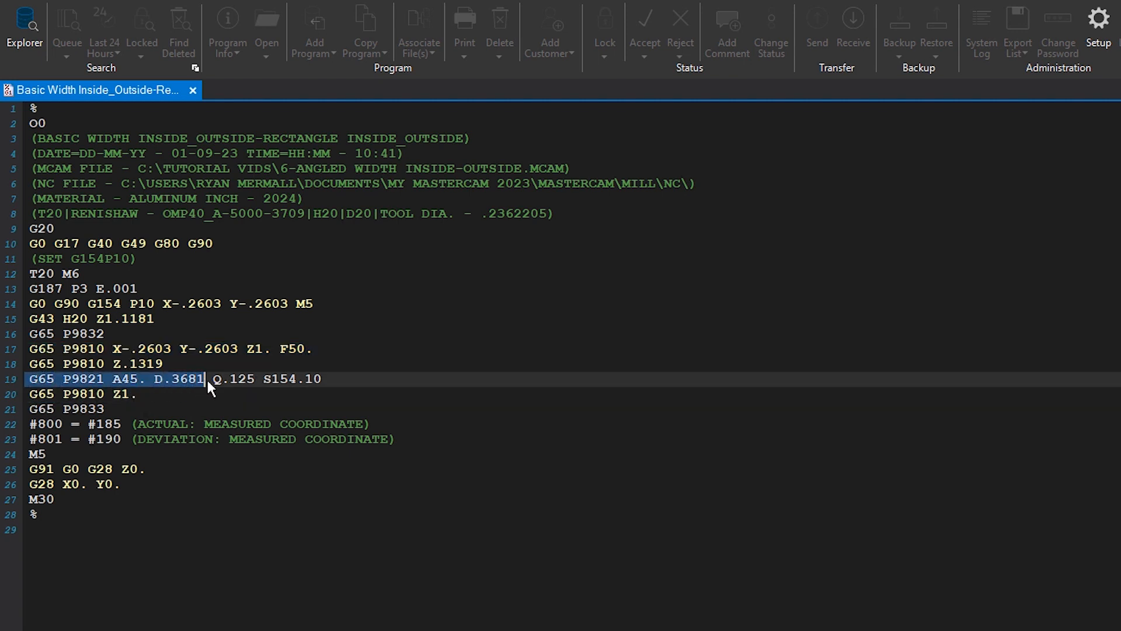
pyautogui.click(207, 383)
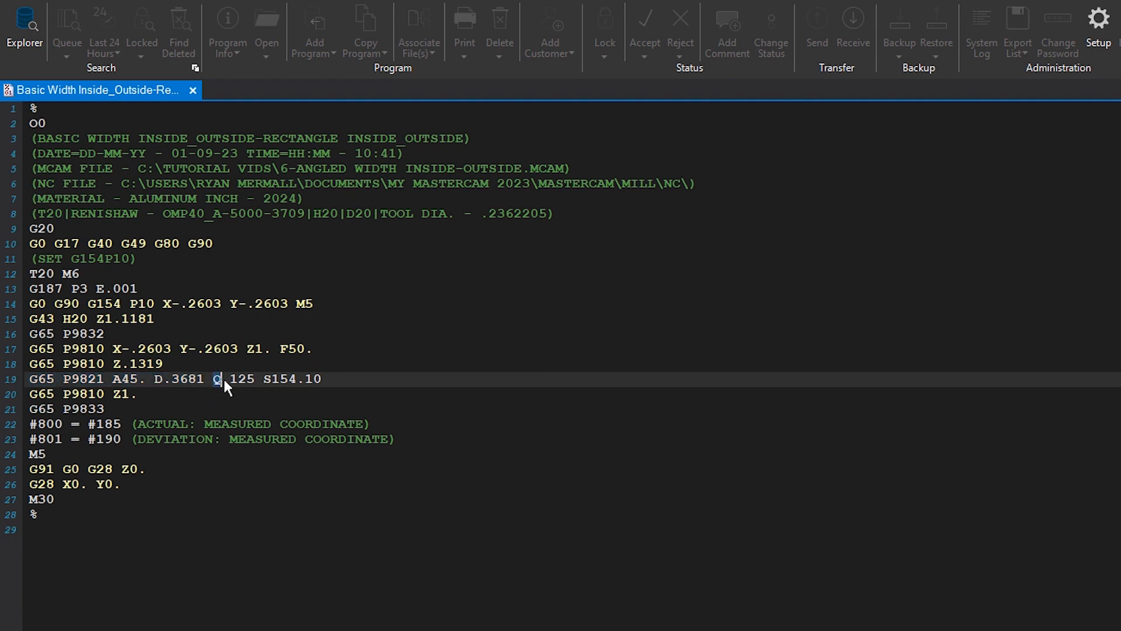
pyautogui.click(264, 378)
pyautogui.moveTo(303, 379); pyautogui.dragTo(338, 377)
pyautogui.click(345, 377)
pyautogui.moveTo(29, 420); pyautogui.dragTo(415, 443)
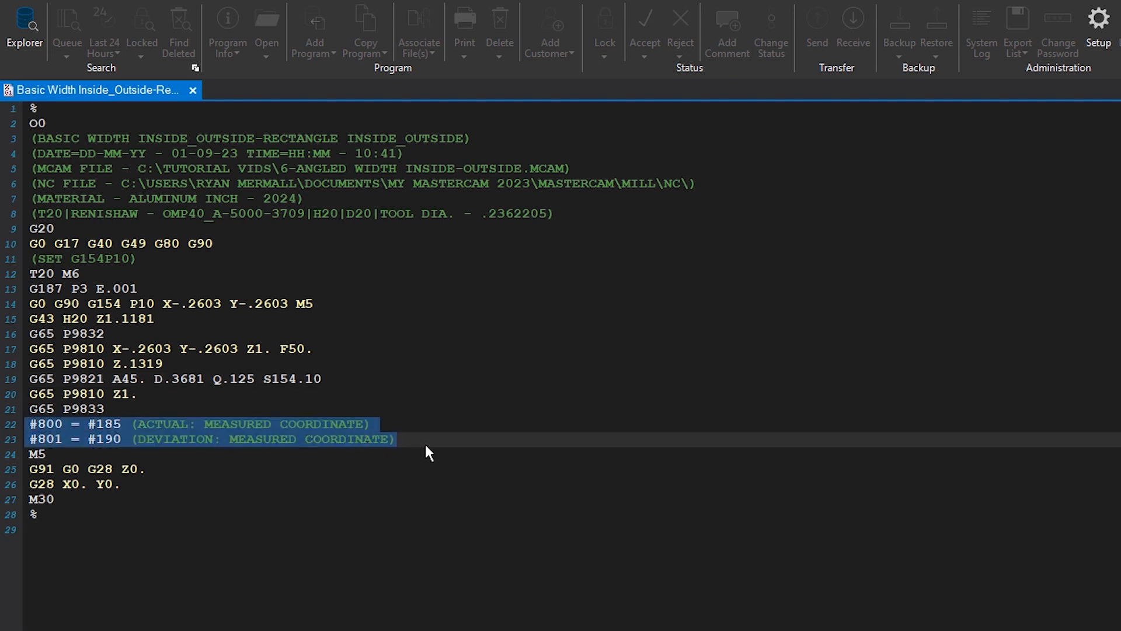
pyautogui.click(422, 439)
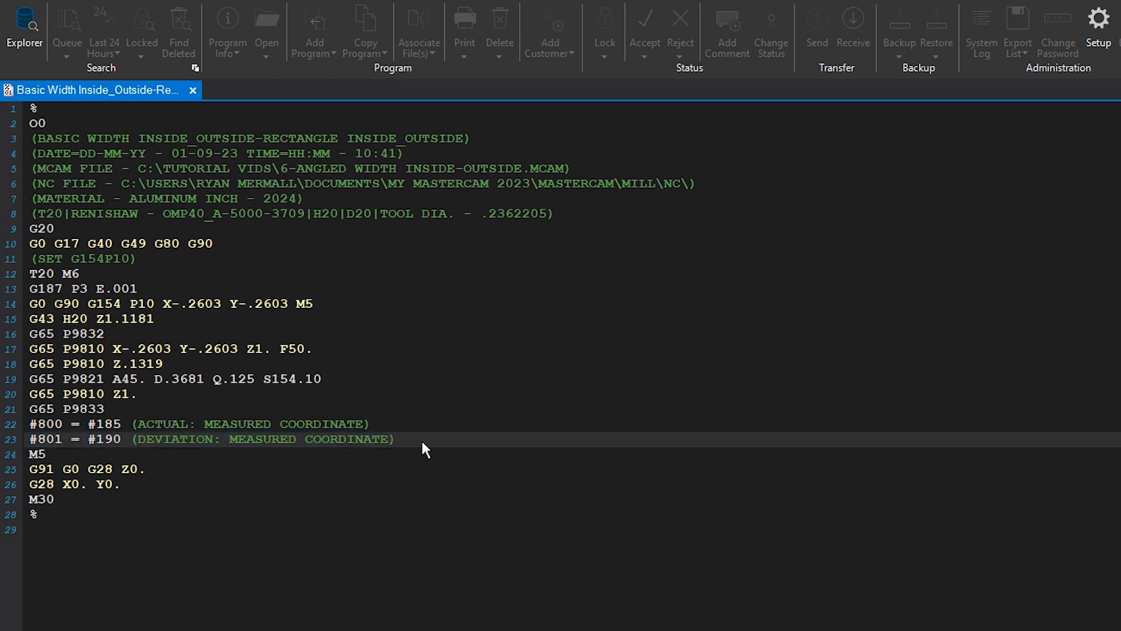